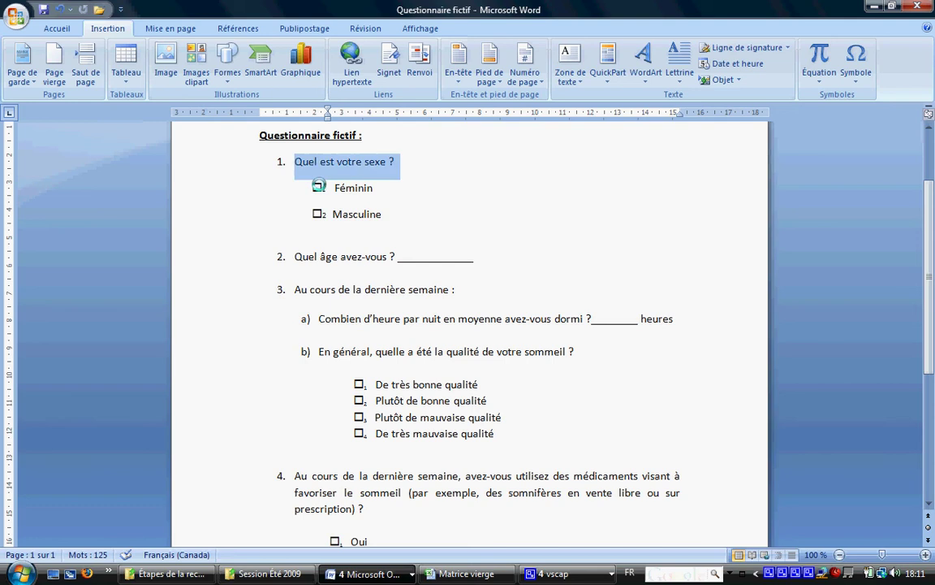
Examine the numbered check box before Féminin in question 1 and the available bullet styles.
{"action": "left_click", "coordinate": [330, 188]}
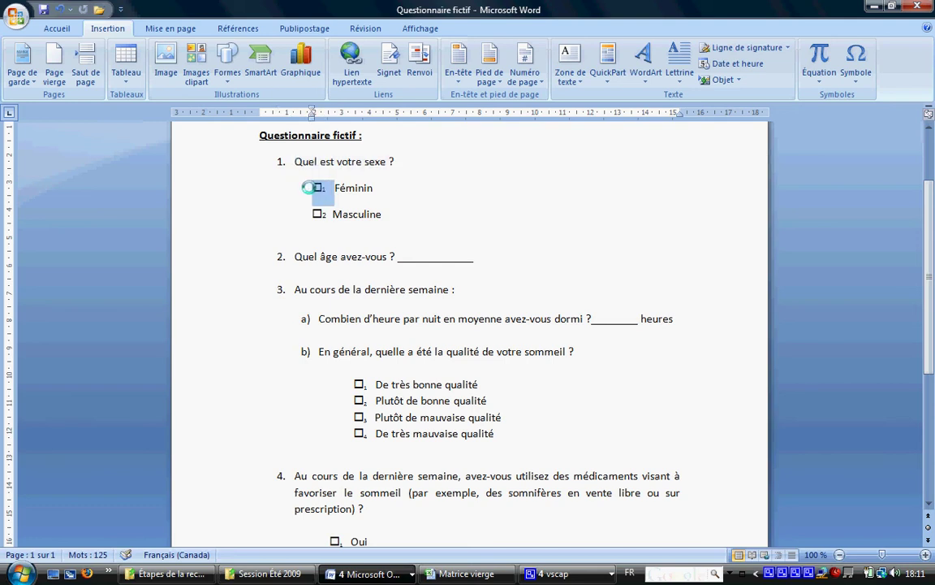
{"action": "left_click", "coordinate": [404, 190]}
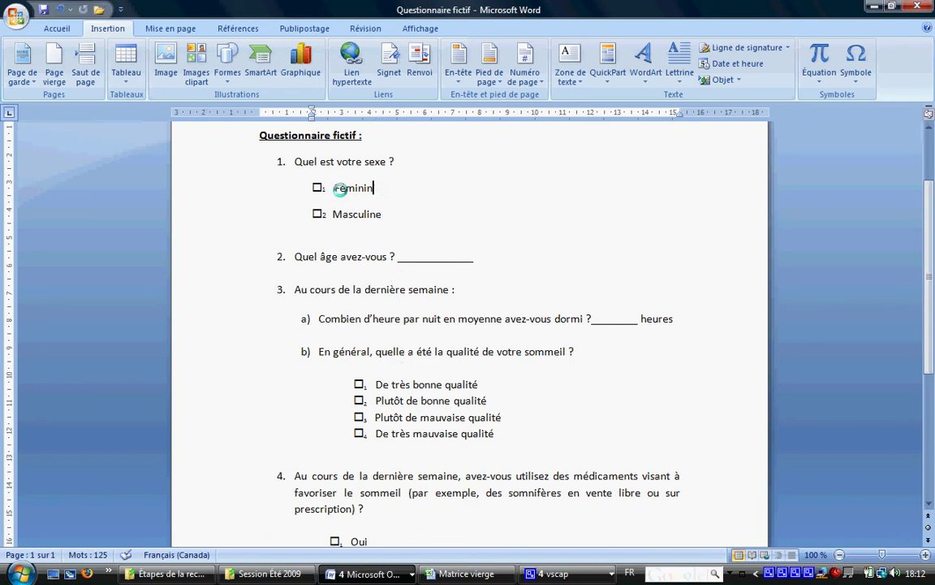
{"action": "left_click_drag", "start_coordinate": [333, 188], "coordinate": [314, 183]}
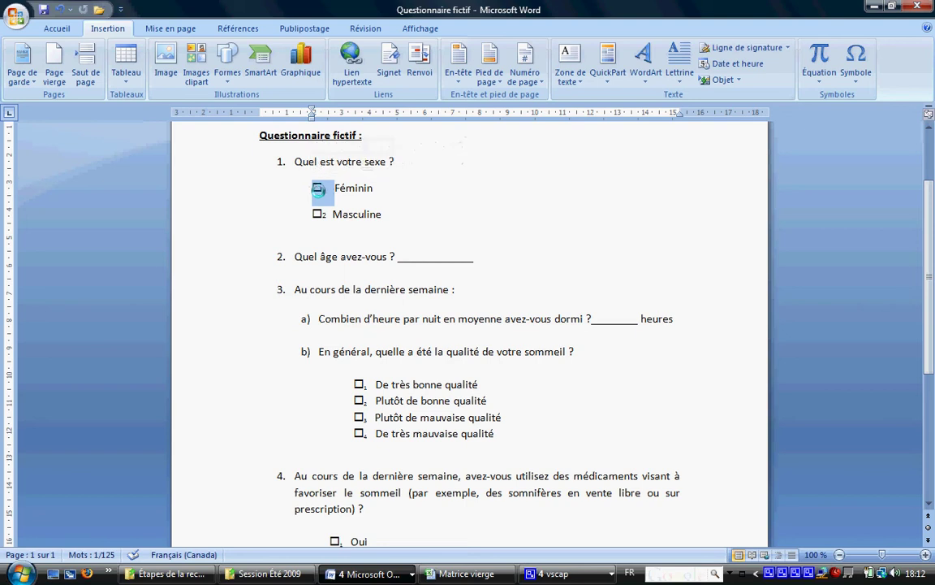
{"action": "left_click", "coordinate": [324, 188]}
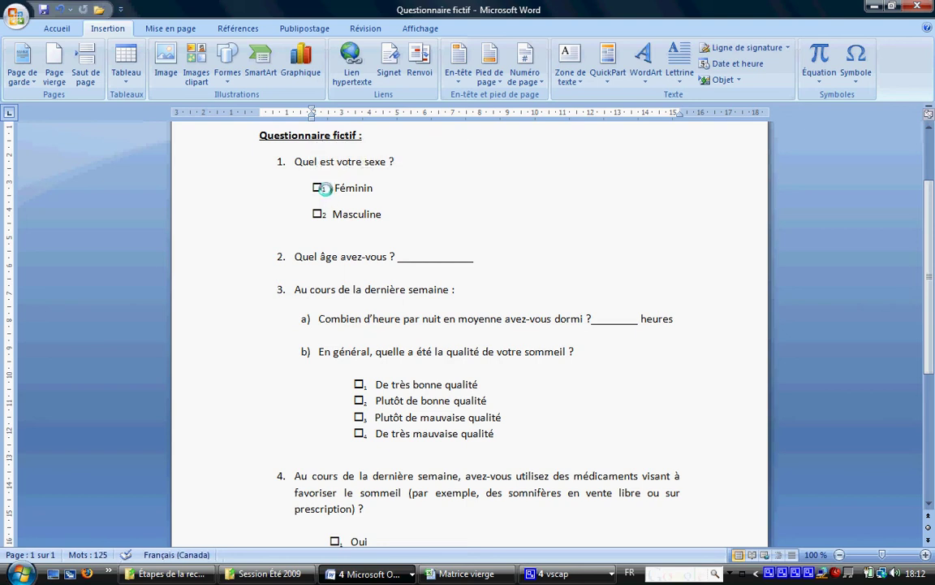
{"action": "key", "text": "Right"}
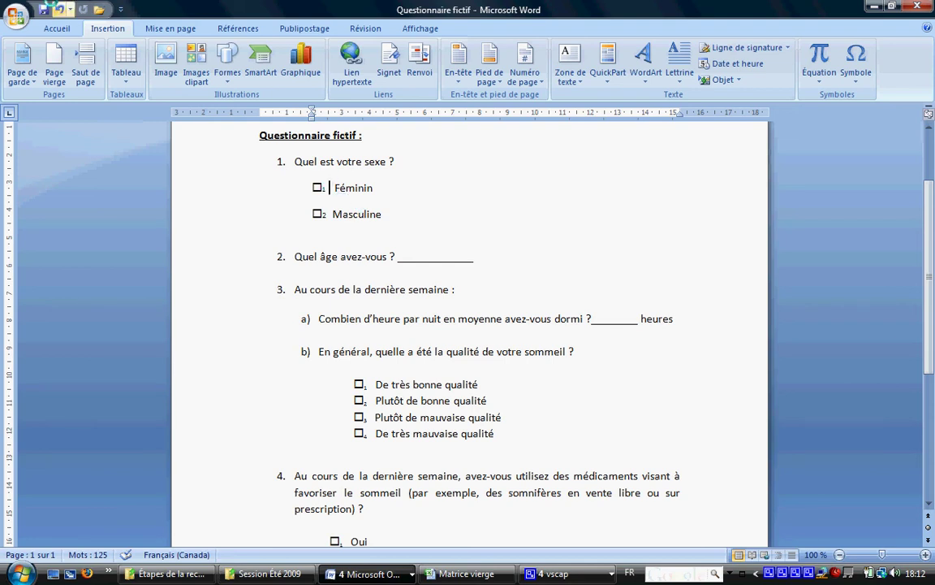
{"action": "left_click", "coordinate": [58, 29]}
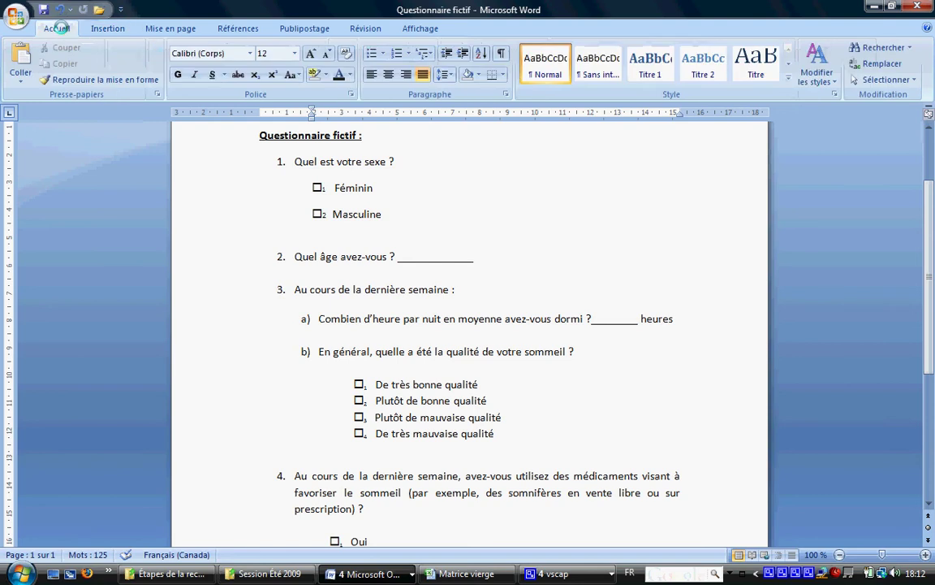
{"action": "left_click", "coordinate": [385, 52]}
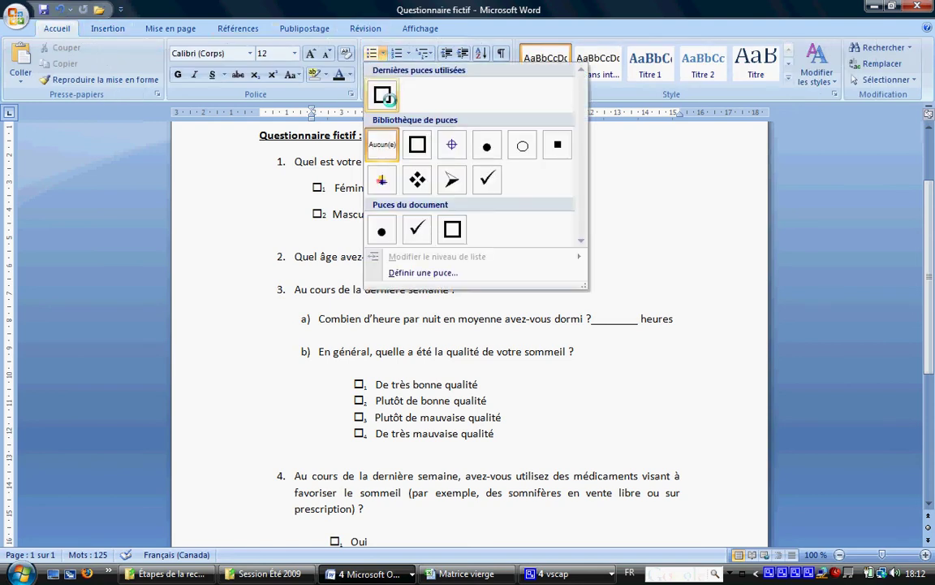
{"action": "left_click", "coordinate": [383, 52]}
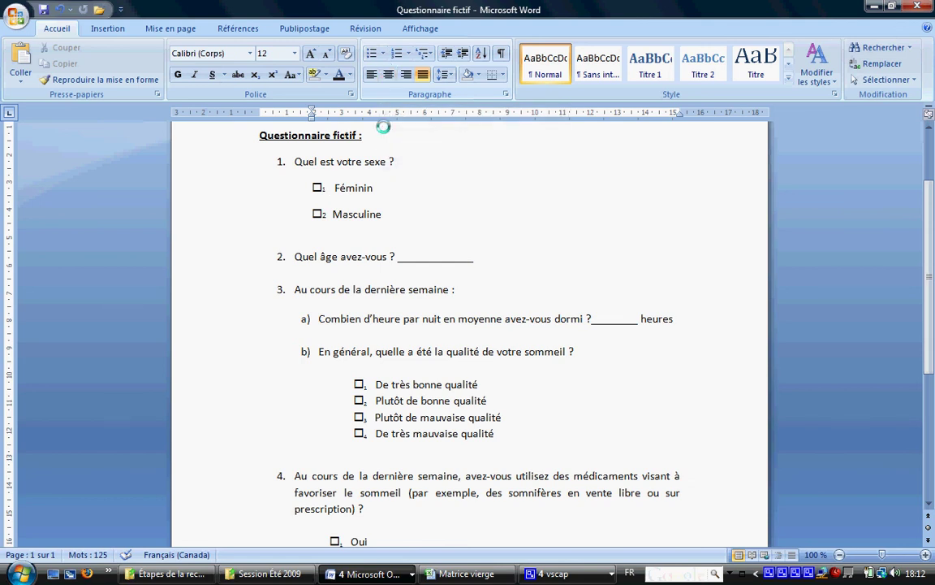
{"action": "left_click", "coordinate": [318, 188]}
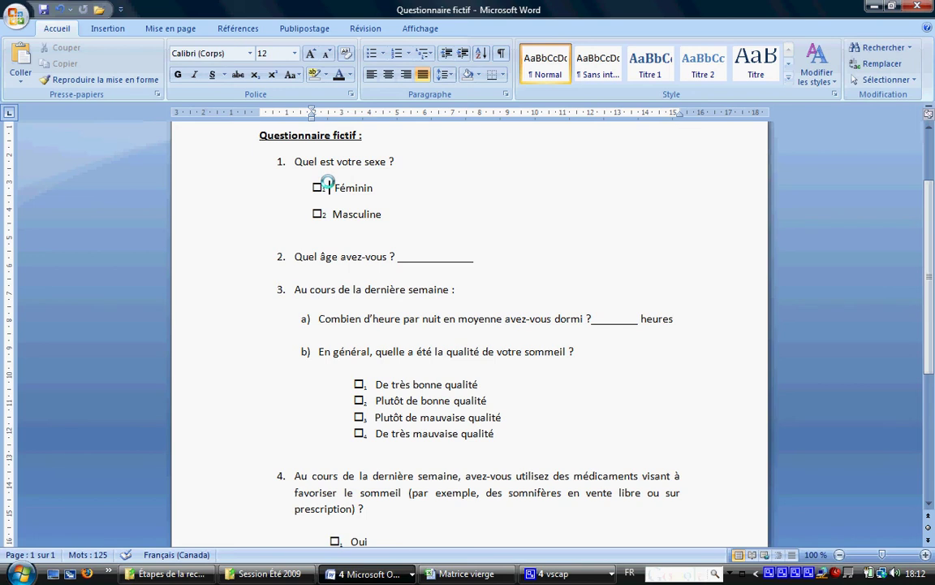
{"action": "left_click", "coordinate": [319, 187]}
{"action": "left_click", "coordinate": [386, 193]}
Insert an empty check box symbol before Lundi in question 5, followed by the number 1 and a tab.
{"action": "scroll", "coordinate": [530, 329], "scroll_direction": "down", "scroll_amount": 6}
{"action": "left_click", "coordinate": [325, 357]}
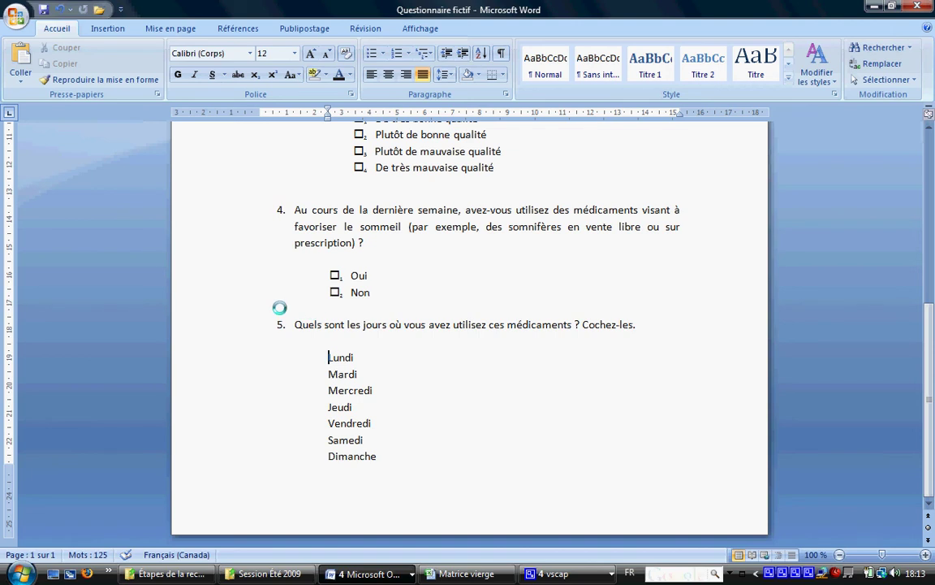
{"action": "left_click", "coordinate": [101, 27]}
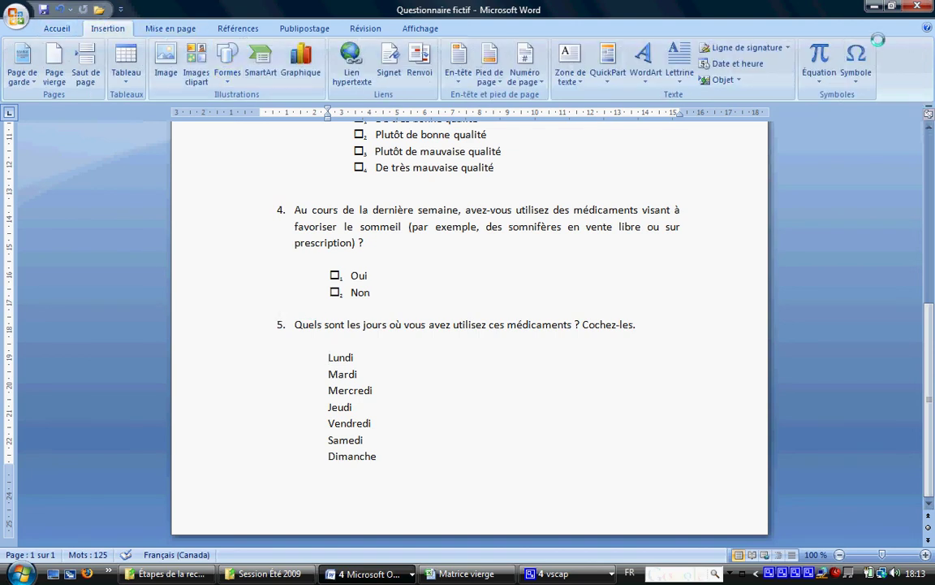
{"action": "left_click", "coordinate": [853, 79]}
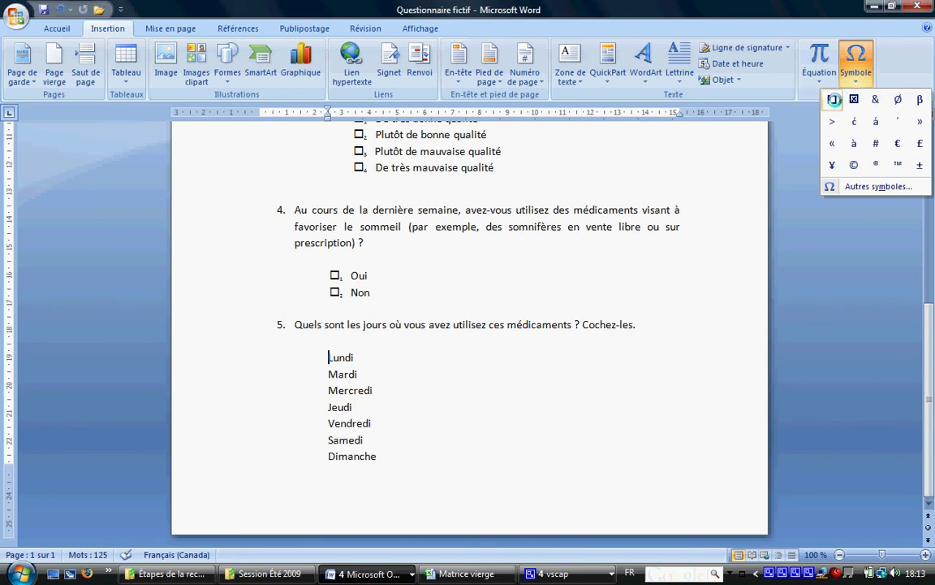
{"action": "left_click", "coordinate": [834, 99]}
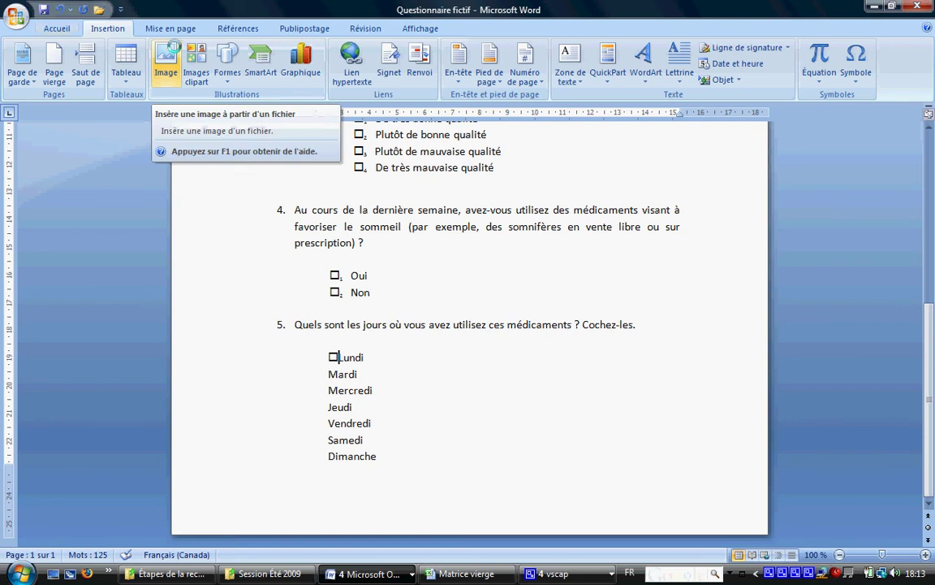
{"action": "type", "text": "1"}
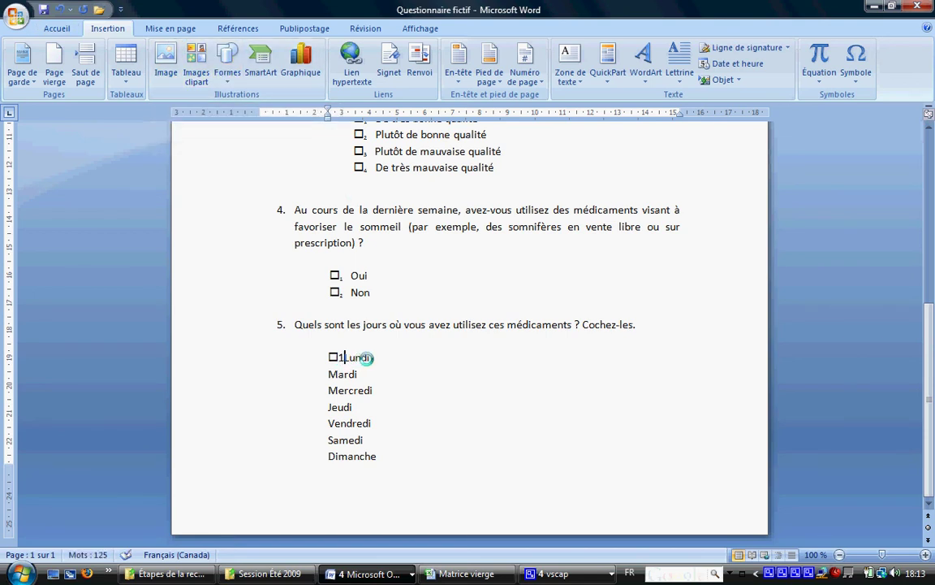
{"action": "key", "text": "Tab"}
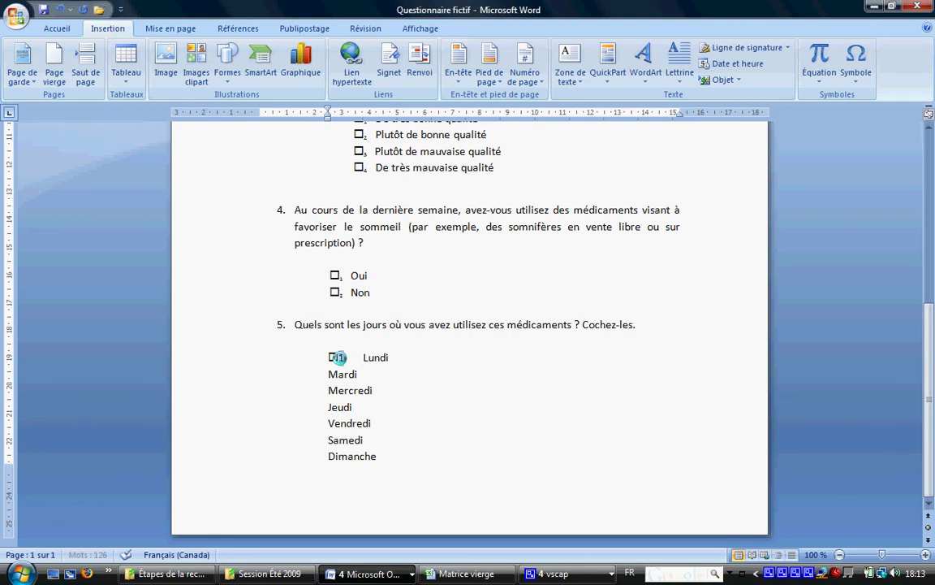
Format the number 1 beside the Lundi check box as subscript.
{"action": "double_click", "coordinate": [338, 357]}
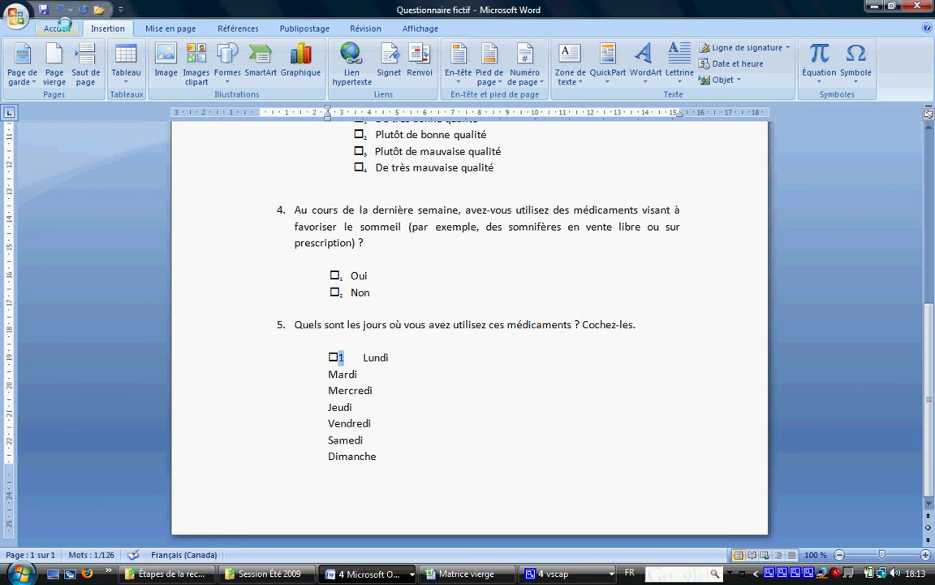
{"action": "left_click", "coordinate": [63, 27]}
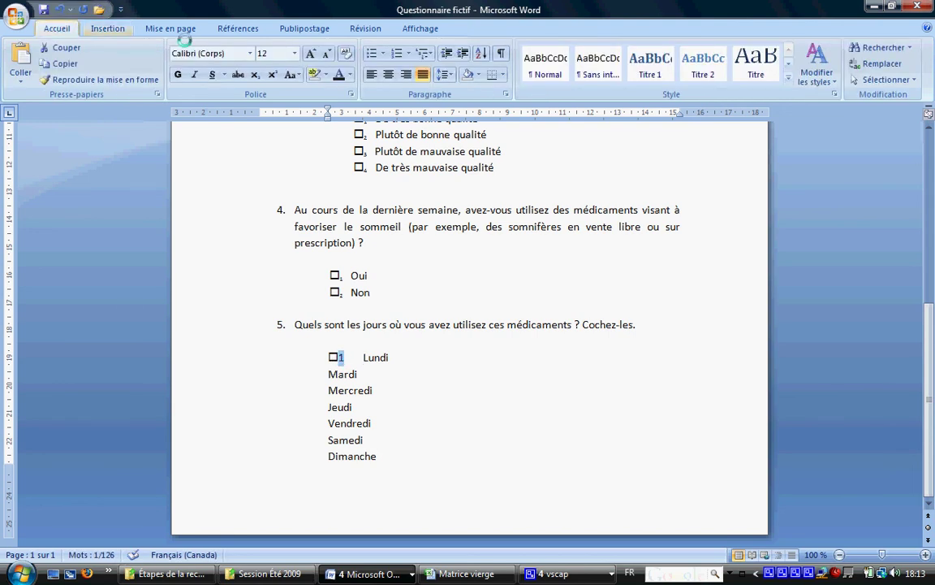
{"action": "left_click", "coordinate": [255, 75]}
{"action": "left_click", "coordinate": [256, 75]}
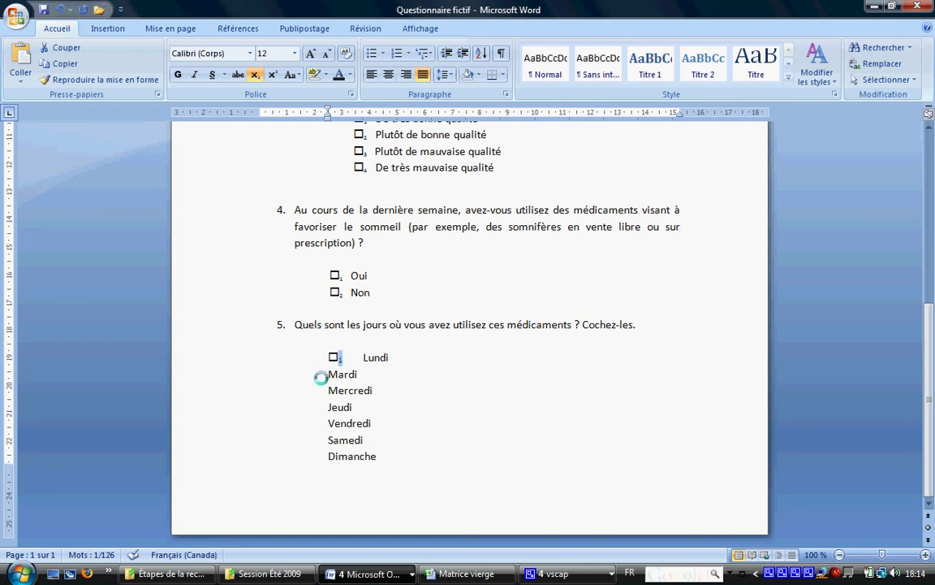
{"action": "left_click", "coordinate": [339, 359]}
{"action": "left_click", "coordinate": [392, 358]}
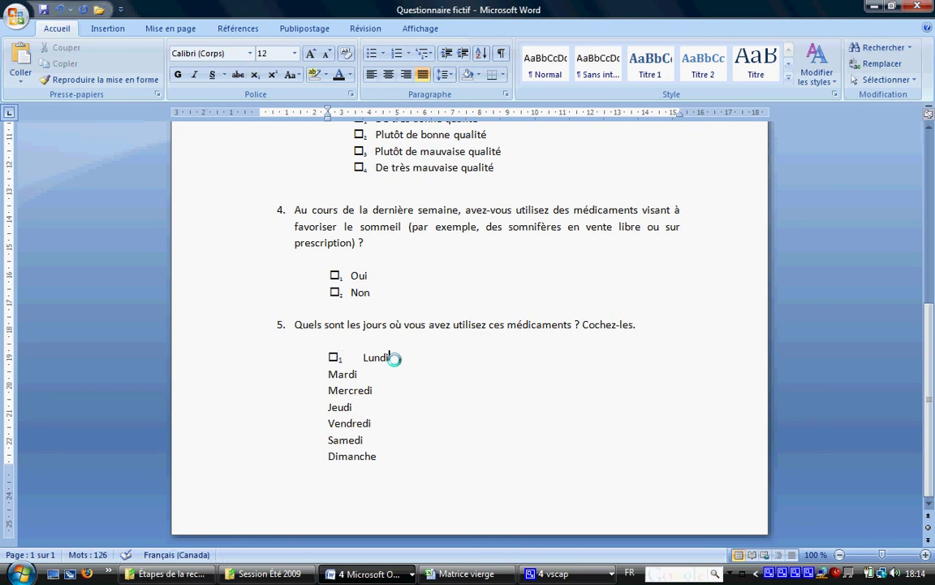
Copy the check box with its subscript number from Lundi and paste it before Mardi, separated by a tab.
{"action": "left_click", "coordinate": [340, 357]}
{"action": "right_click", "coordinate": [340, 358]}
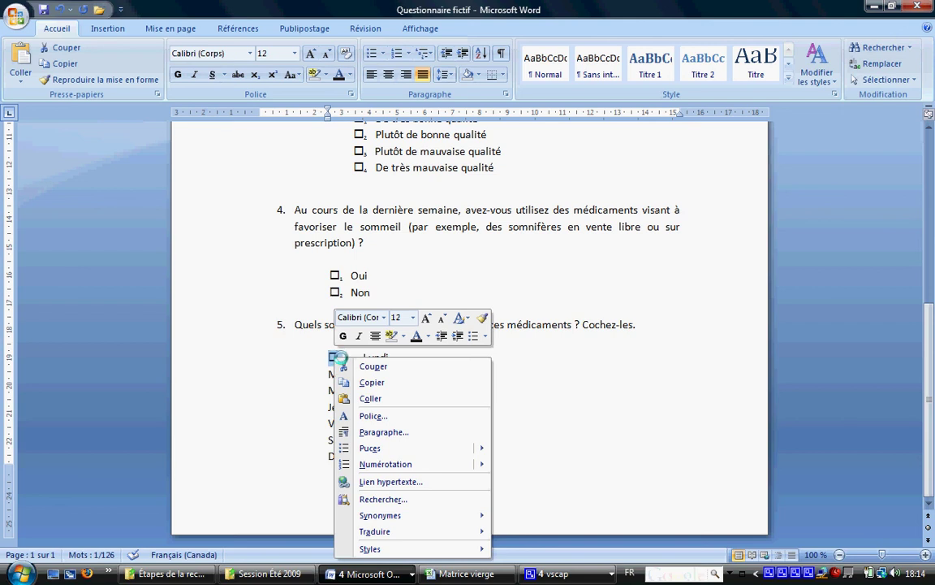
{"action": "left_click", "coordinate": [369, 381]}
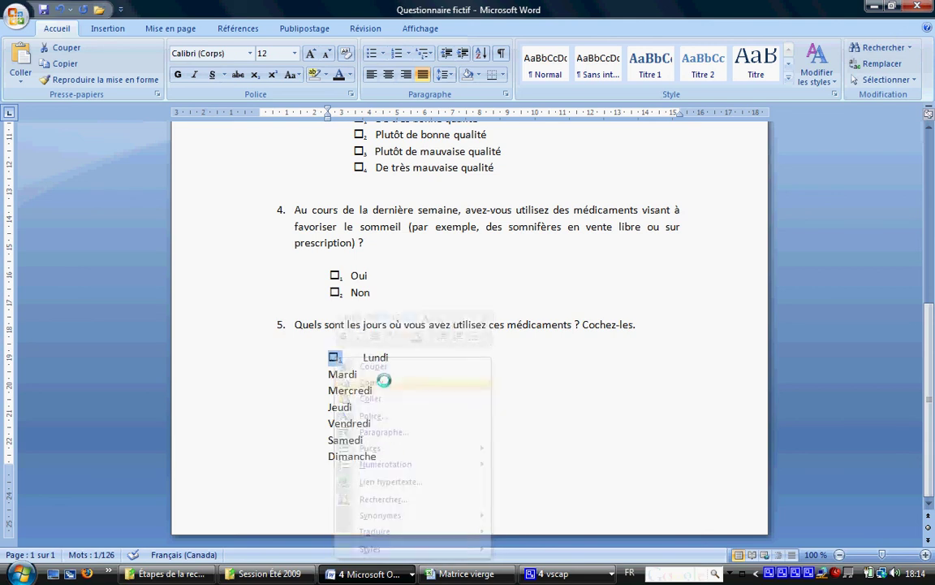
{"action": "left_click", "coordinate": [326, 374]}
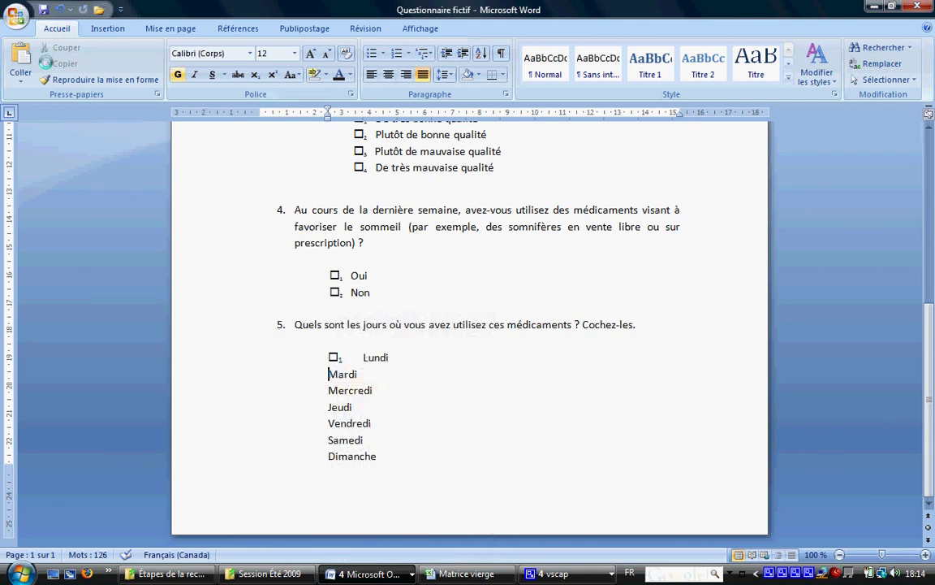
{"action": "left_click", "coordinate": [20, 63]}
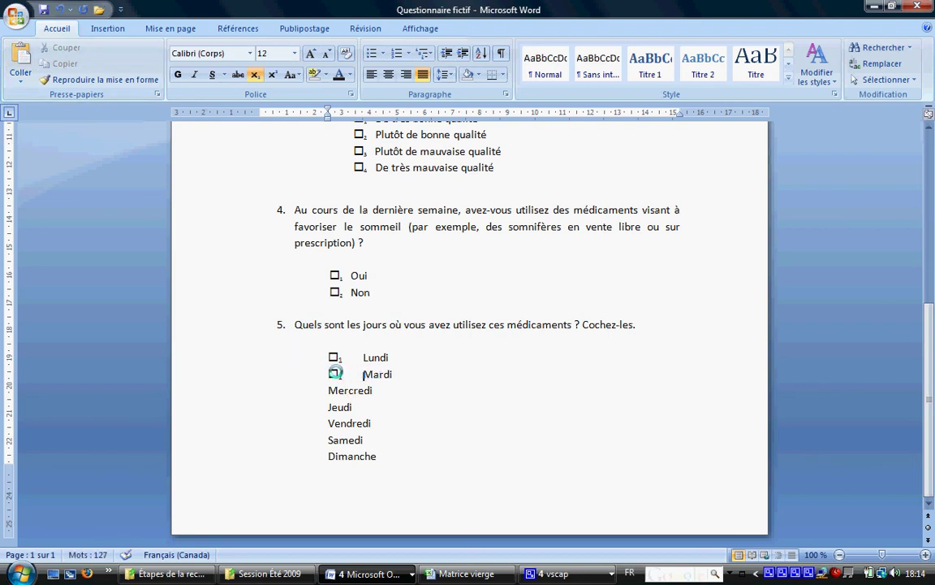
Paste the copied numbered check box before Mercredi and Jeudi, keeping the day names aligned with a tab.
{"action": "left_click", "coordinate": [326, 390]}
{"action": "left_click", "coordinate": [20, 63]}
{"action": "left_click", "coordinate": [328, 407]}
{"action": "left_click", "coordinate": [32, 50]}
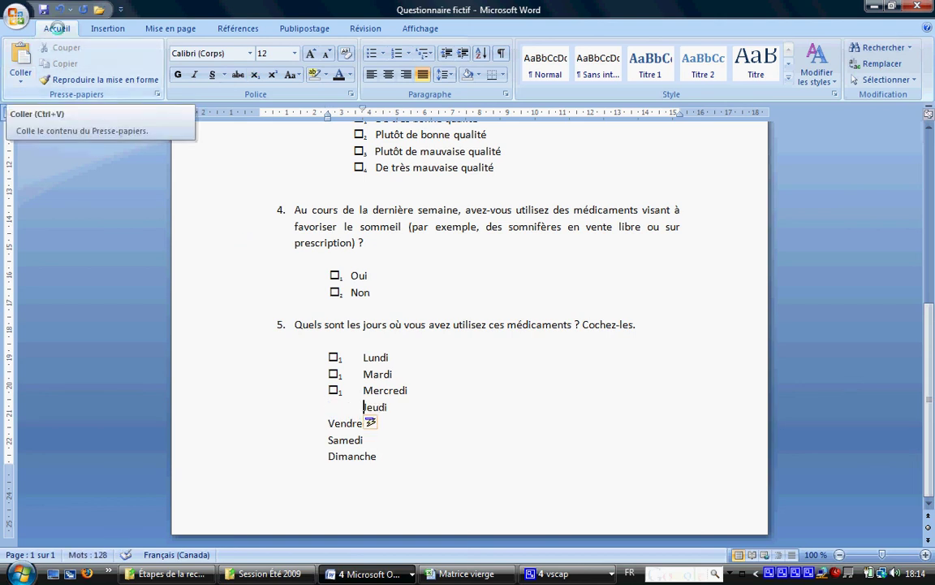
{"action": "key", "text": "ctrl+z"}
{"action": "left_click", "coordinate": [34, 64]}
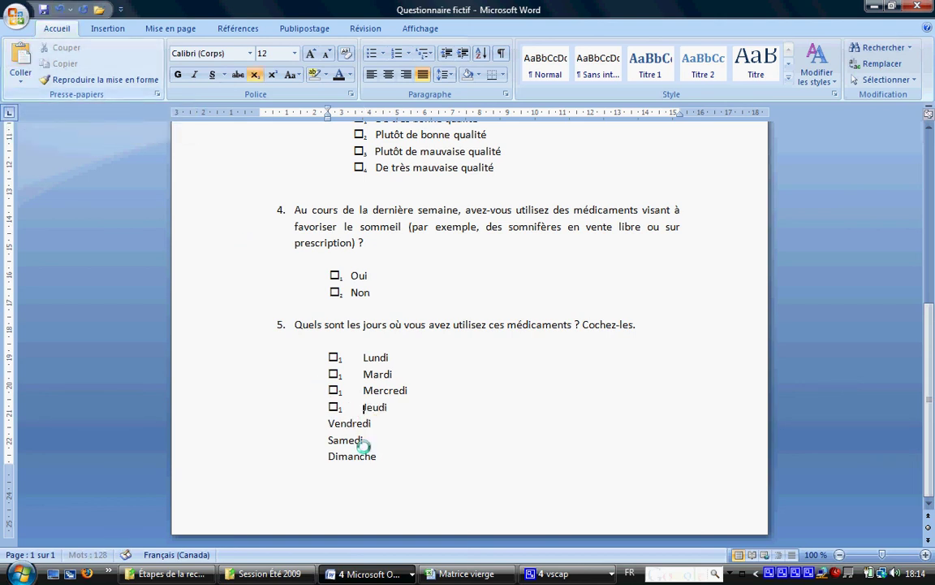
{"action": "double_click", "coordinate": [332, 423]}
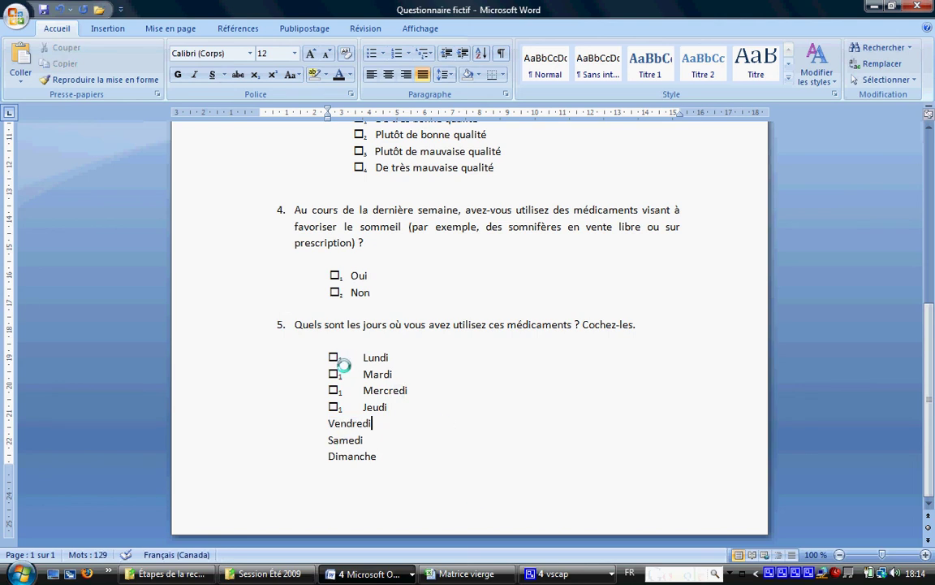
Renumber the check boxes for Mardi, Mercredi and Jeudi as 2, 3 and 4.
{"action": "left_click", "coordinate": [342, 375]}
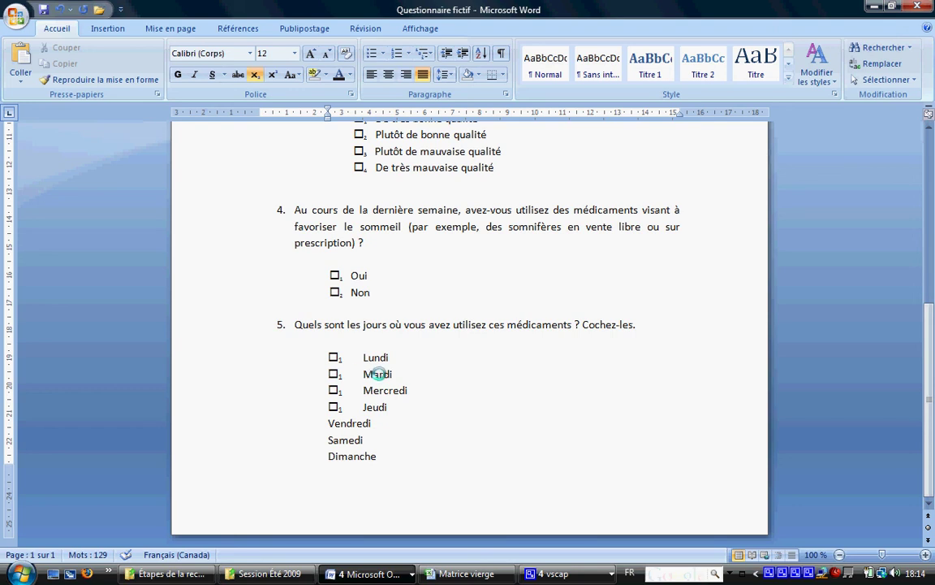
{"action": "key", "text": "BackSpace"}
{"action": "key", "text": "Down"}
{"action": "key", "text": "BackSpace"}
{"action": "type", "text": "3"}
{"action": "key", "text": "Down"}
{"action": "type", "text": "4"}
{"action": "left_click_drag", "start_coordinate": [394, 406], "coordinate": [331, 358]}
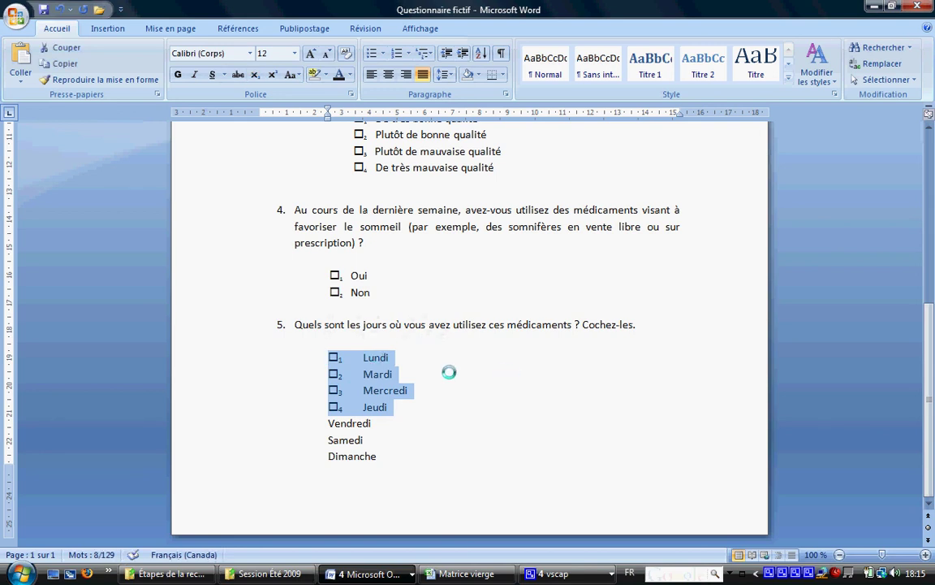
{"action": "left_click", "coordinate": [373, 390]}
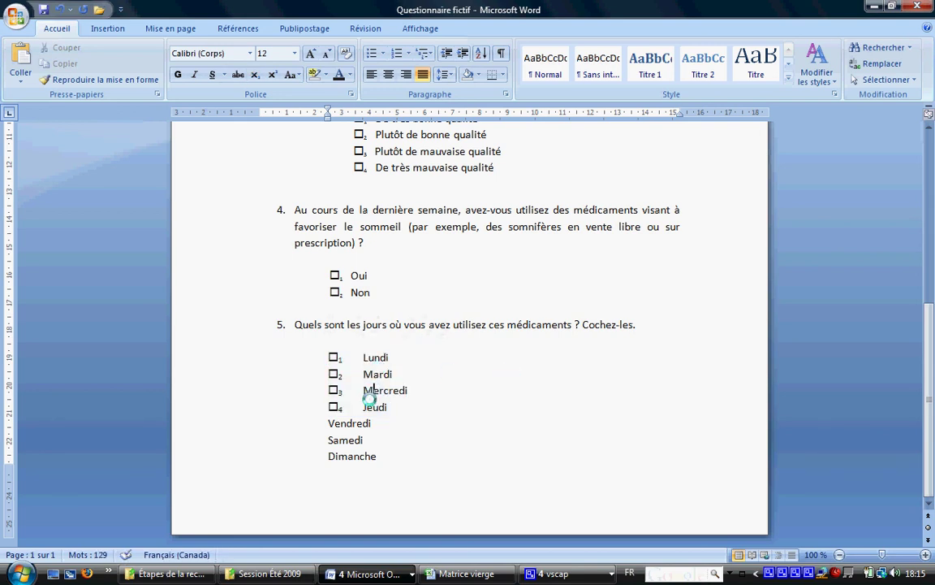
{"action": "left_click", "coordinate": [369, 406]}
{"action": "left_click_drag", "start_coordinate": [387, 293], "coordinate": [315, 271]}
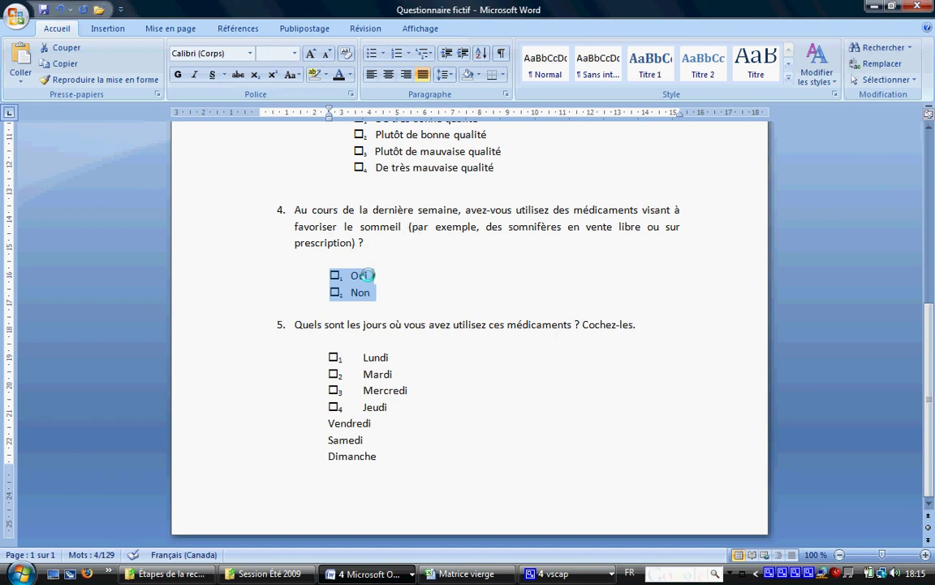
{"action": "left_click", "coordinate": [385, 410]}
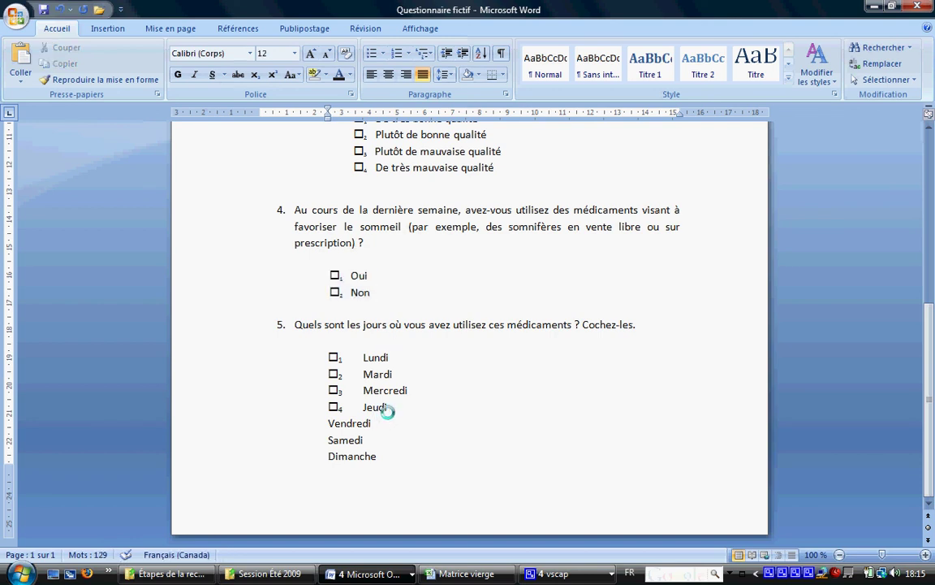